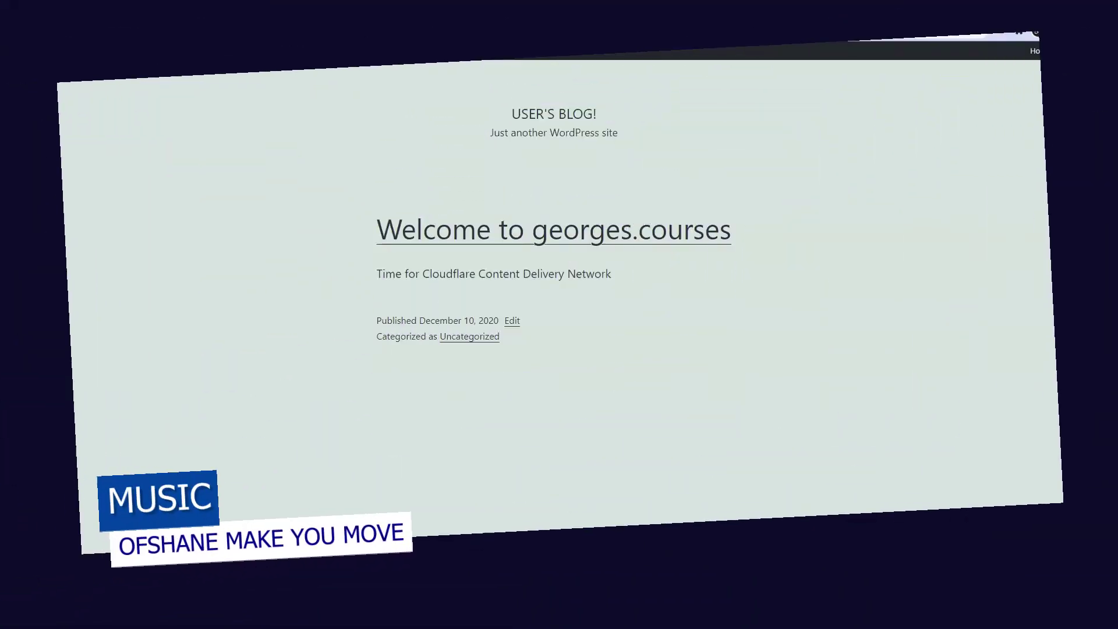
Open the 'Welcome to georges.courses' post and highlight its Cloudflare Content Delivery Network tagline.
click(385, 230)
click(762, 235)
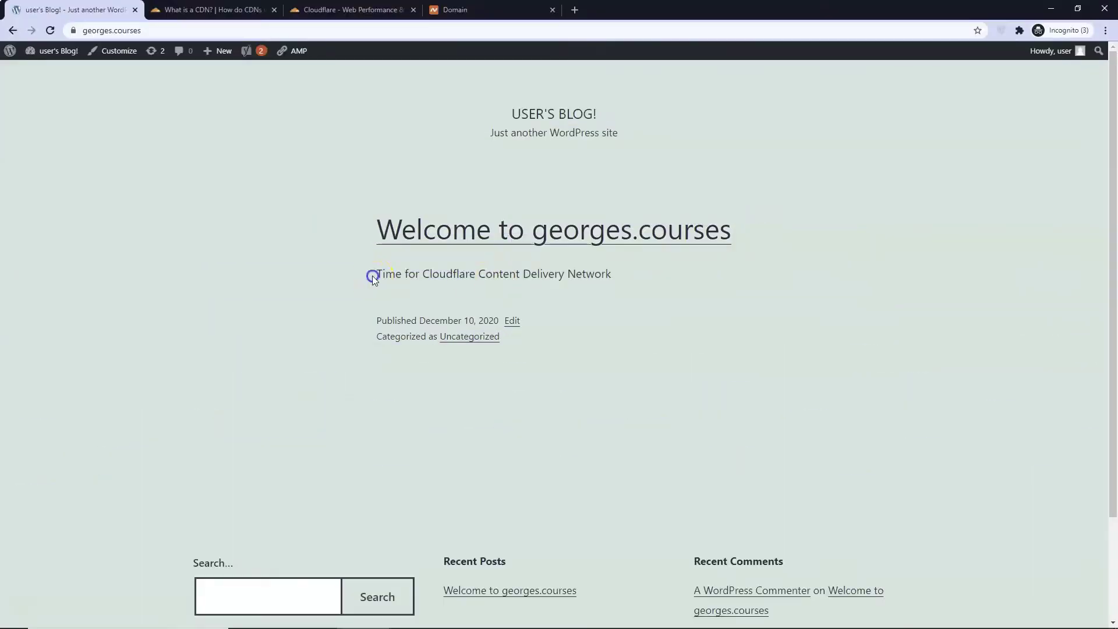
drag(374, 278, 614, 273)
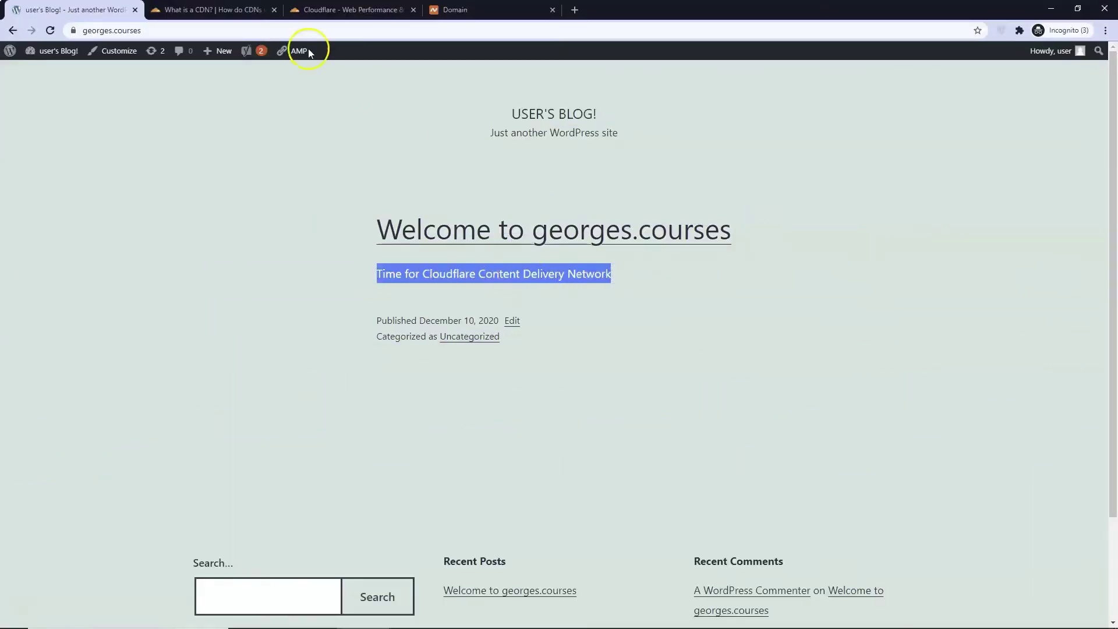
click(346, 10)
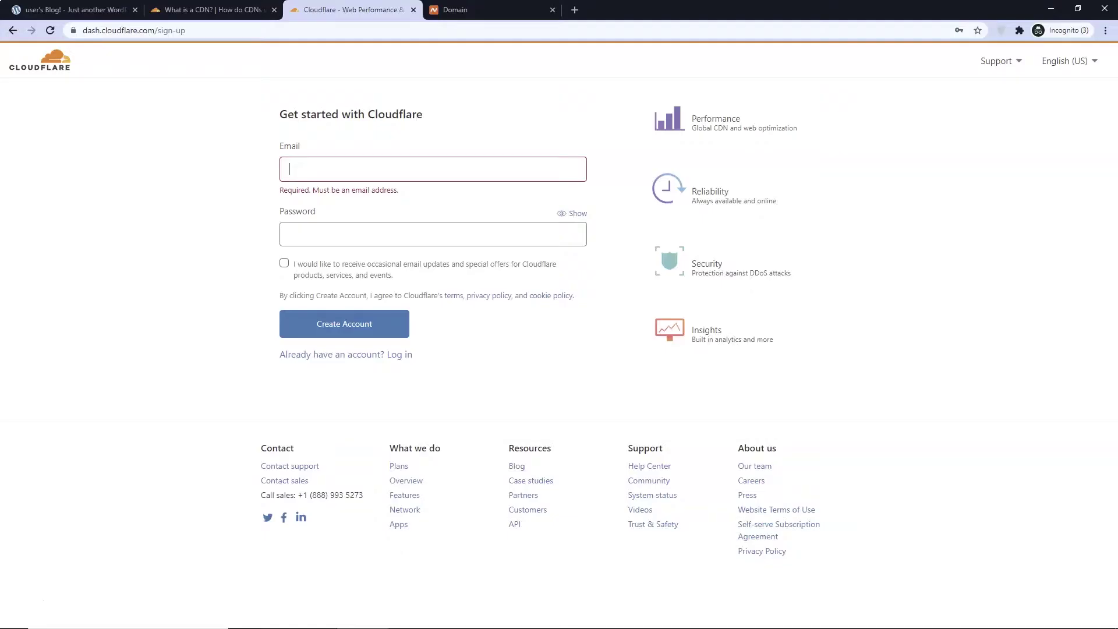
click(227, 11)
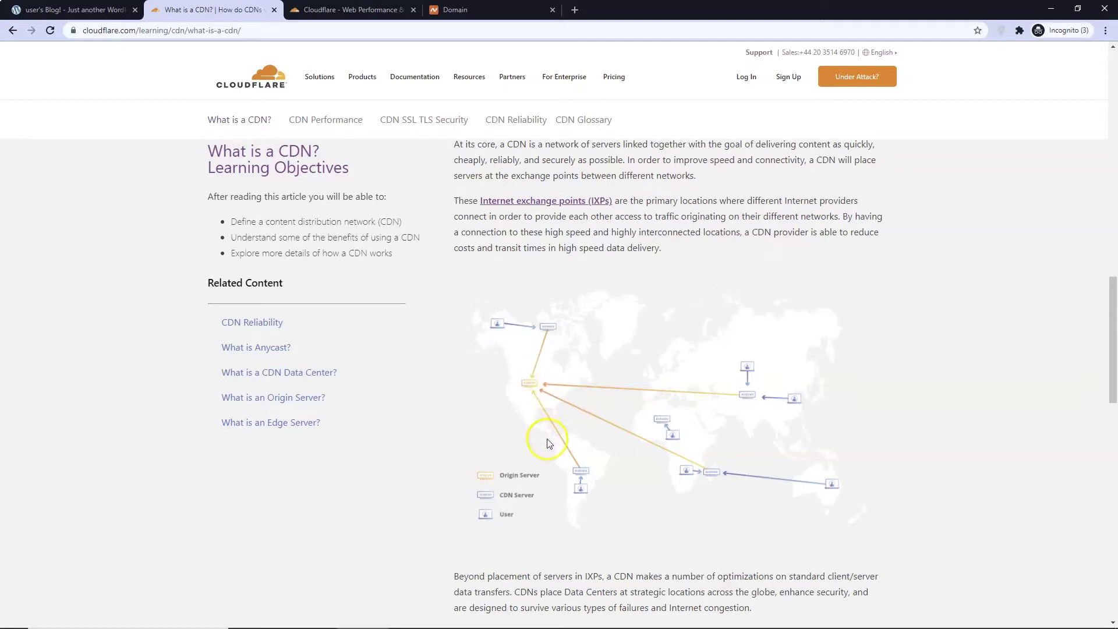
click(580, 475)
click(582, 491)
click(352, 9)
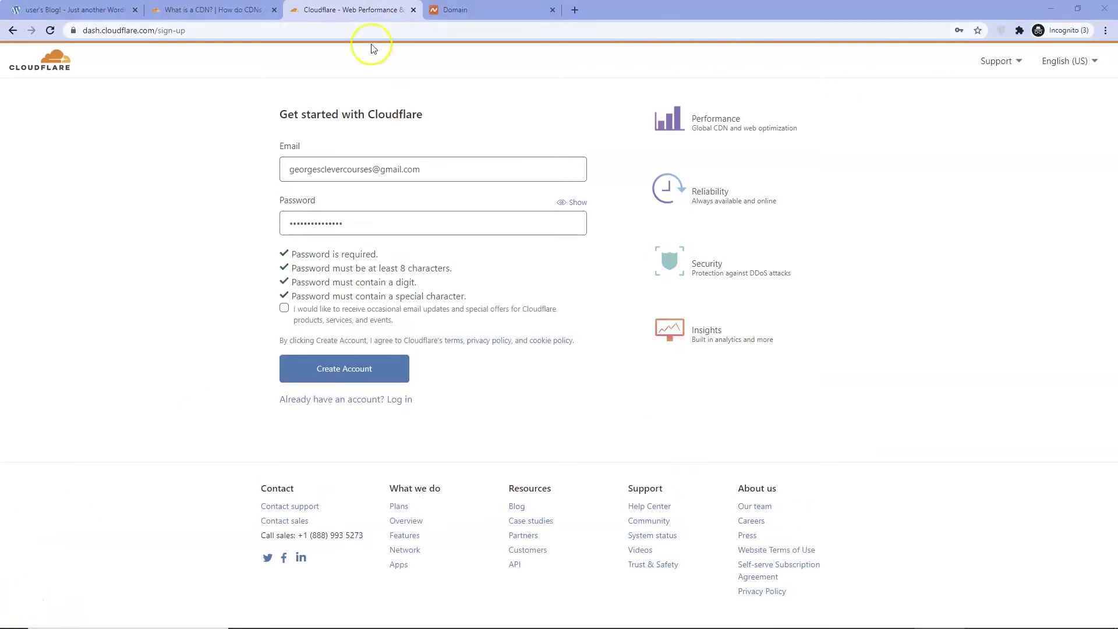
Sign up for a Cloudflare account and submit georges.courses as the site to add.
click(175, 31)
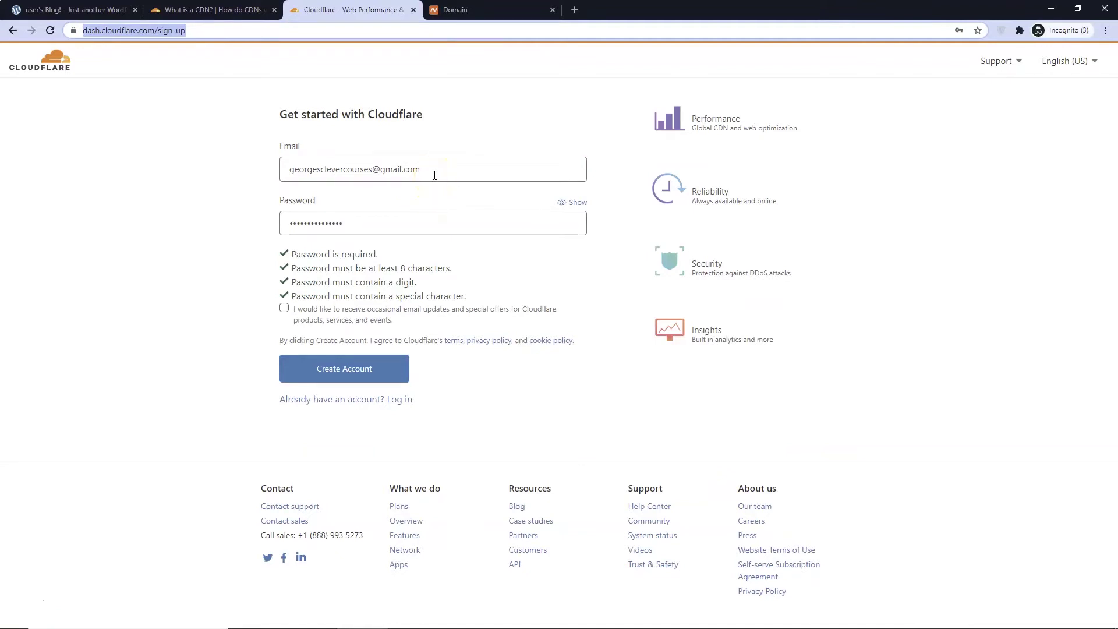
click(349, 373)
drag(357, 196, 252, 199)
click(319, 238)
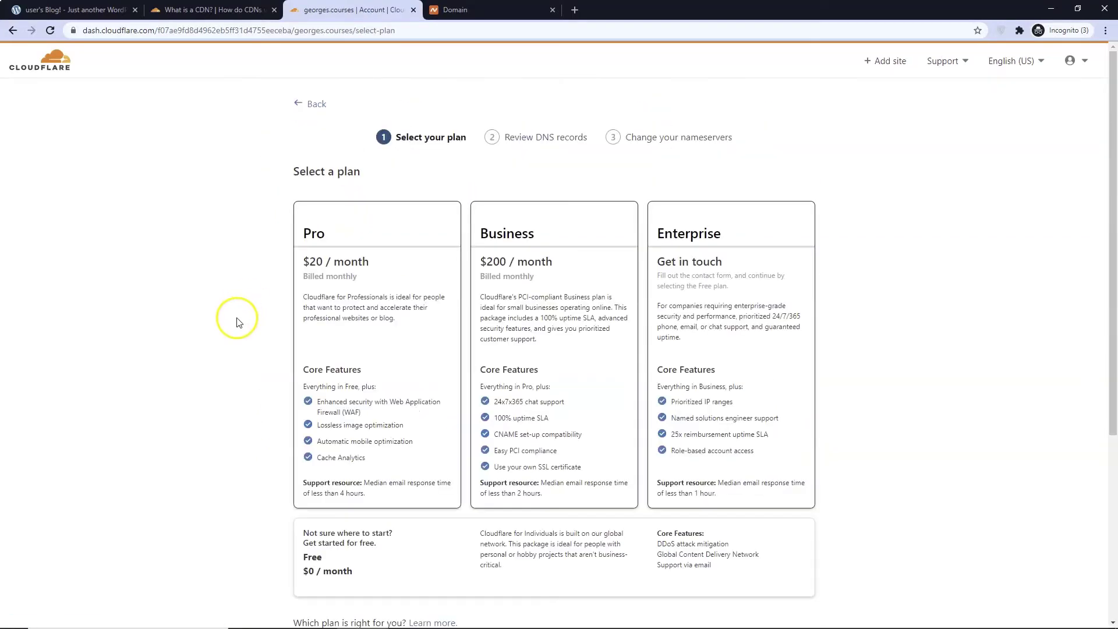
Choose the Free $0/month plan for georges.courses and continue.
scroll(258, 323, down, 4)
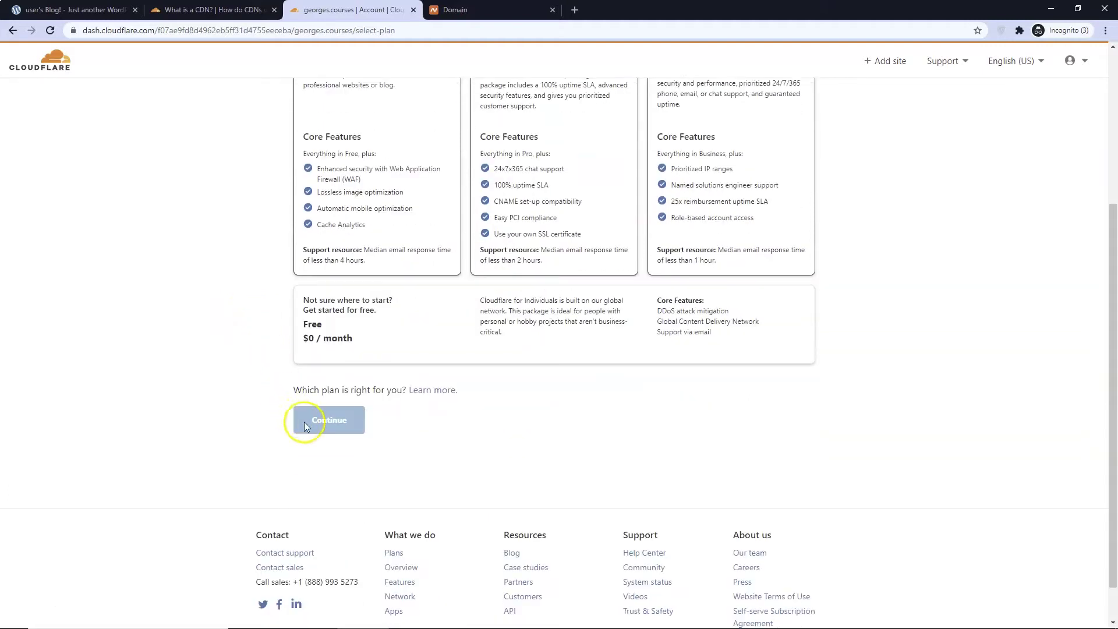
click(332, 317)
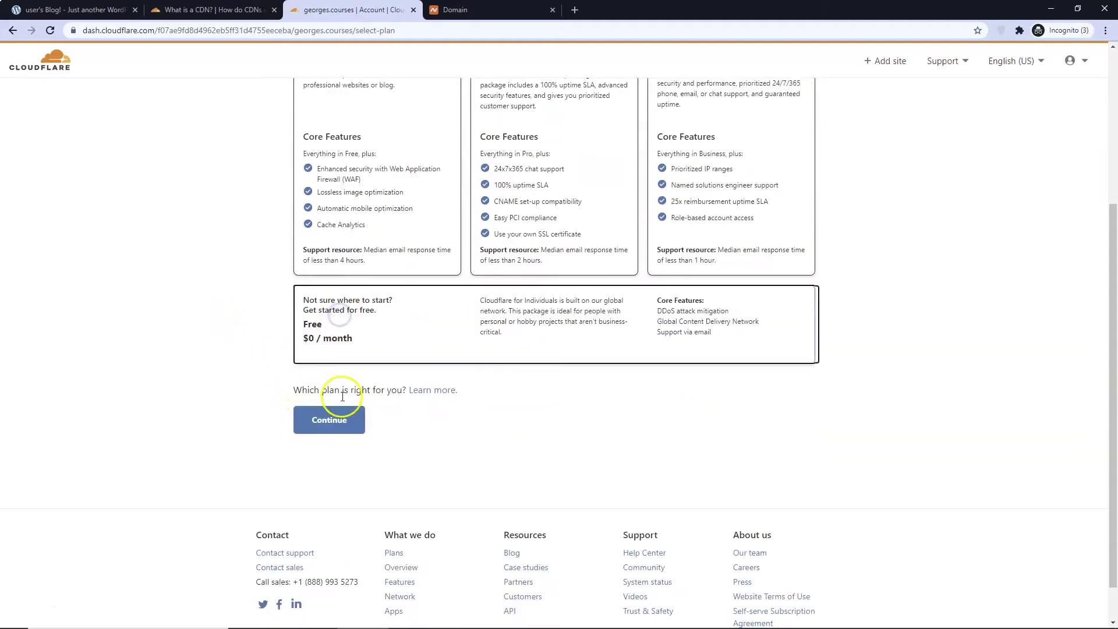
click(340, 425)
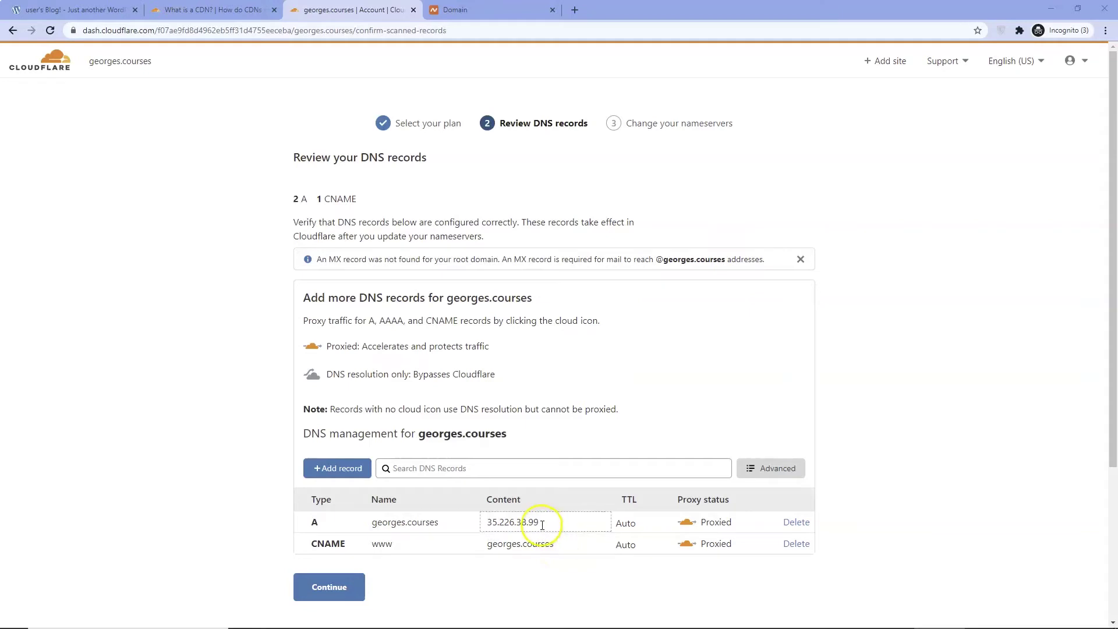
Accept the remaining DNS records and continue to the nameserver instructions.
click(323, 590)
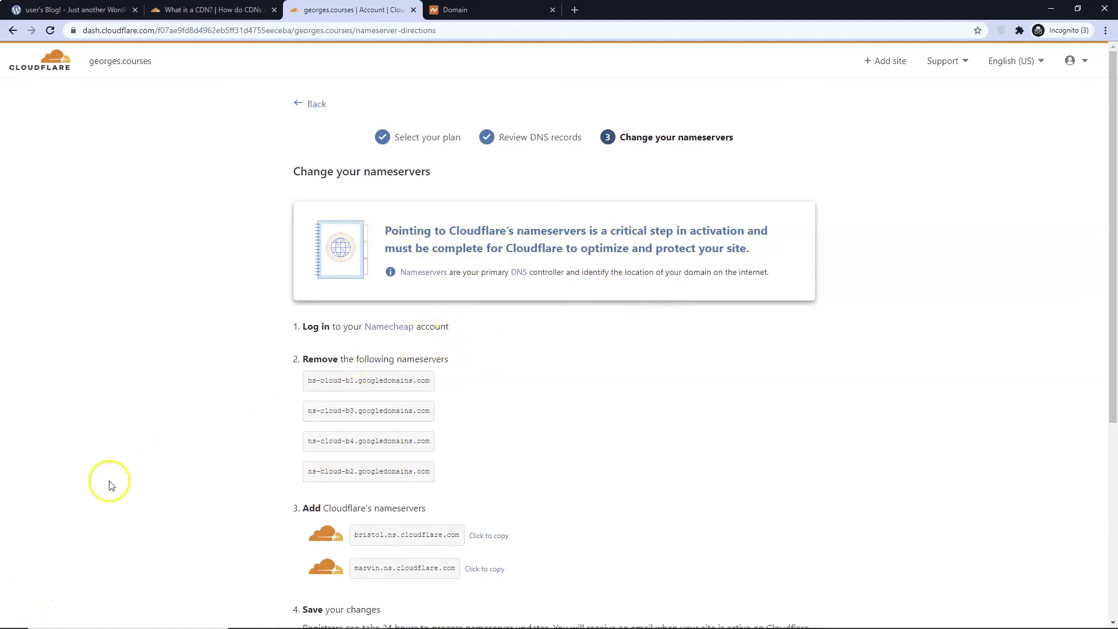
Copy the bristol.ns.cloudflare.com nameserver and switch to Namecheap's georges.courses domain page.
click(489, 535)
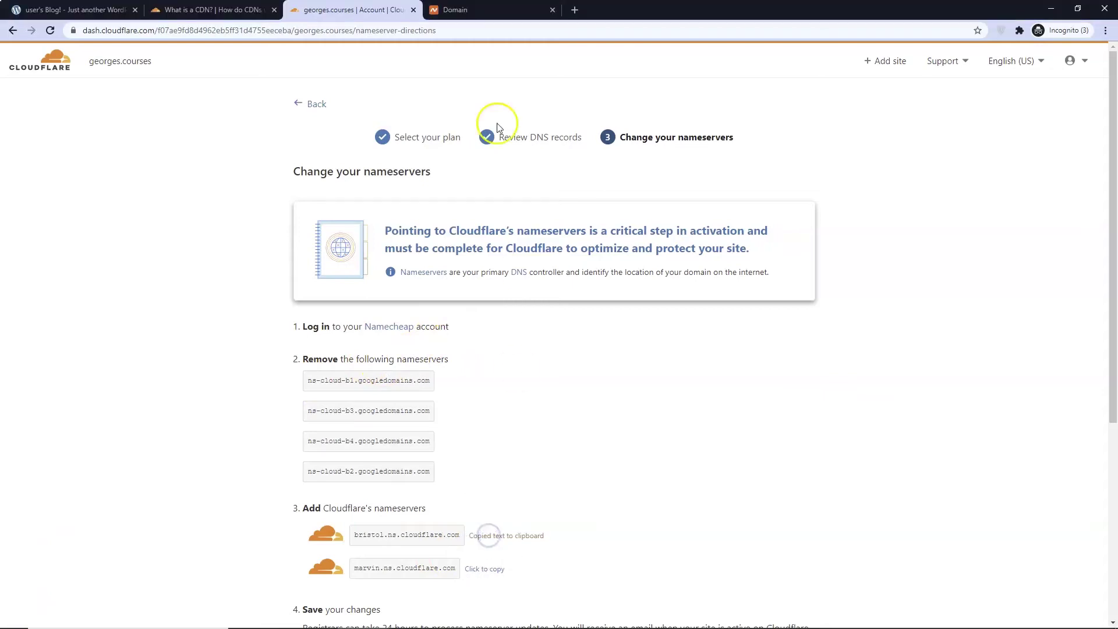
click(461, 10)
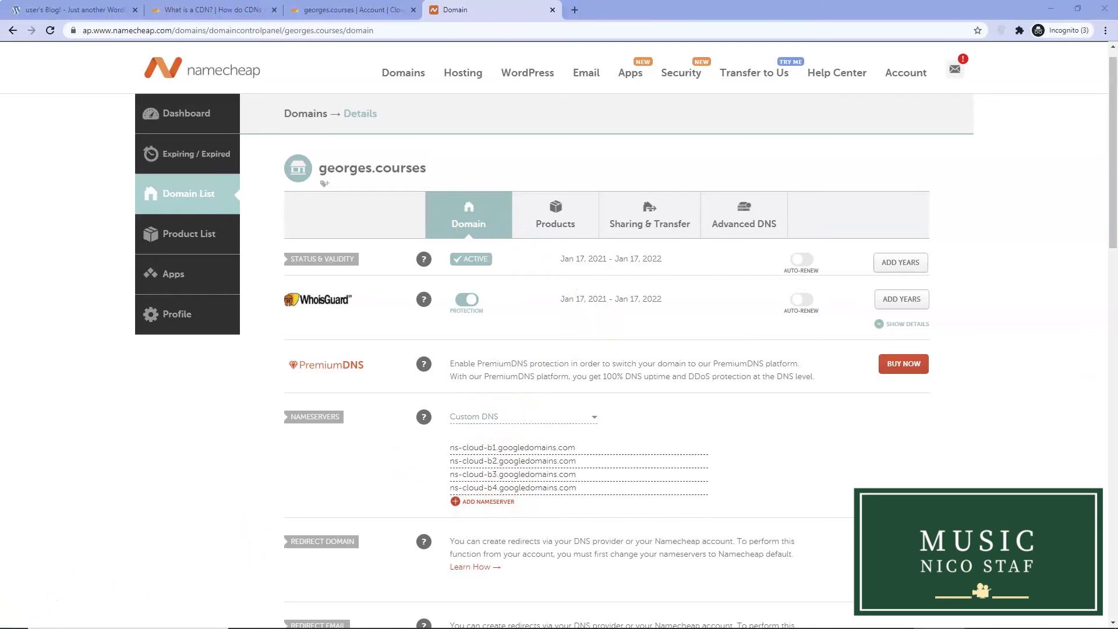
Replace the first two Google nameservers with bristol.ns.cloudflare.com and marvin.ns.cloudflare.com.
drag(575, 447, 456, 453)
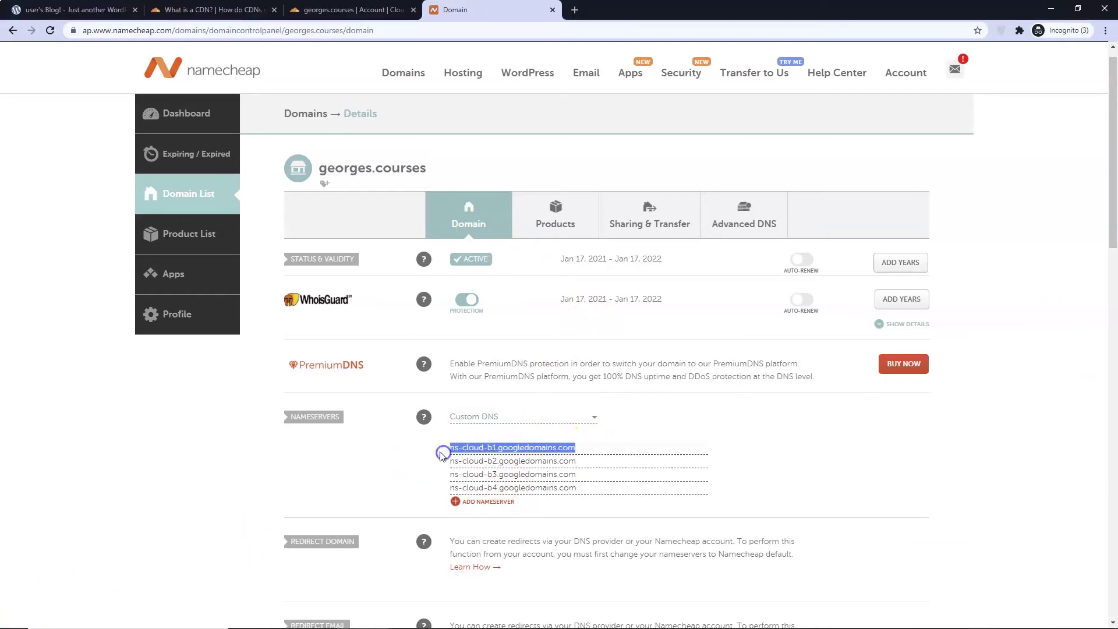
text(bristol.ns.cloudflare.com)
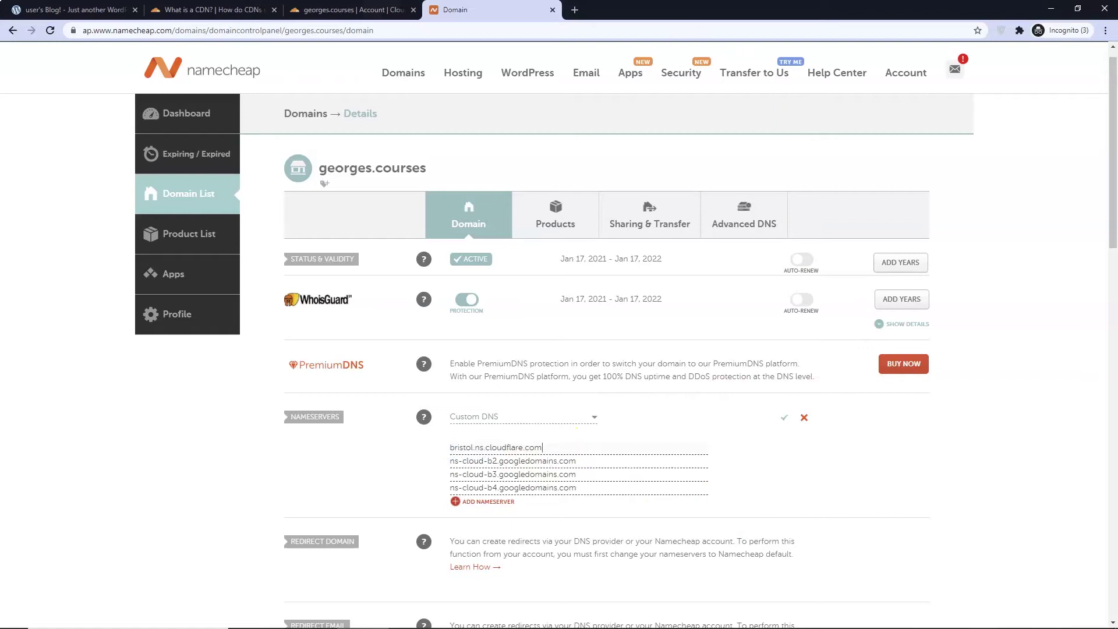
click(348, 7)
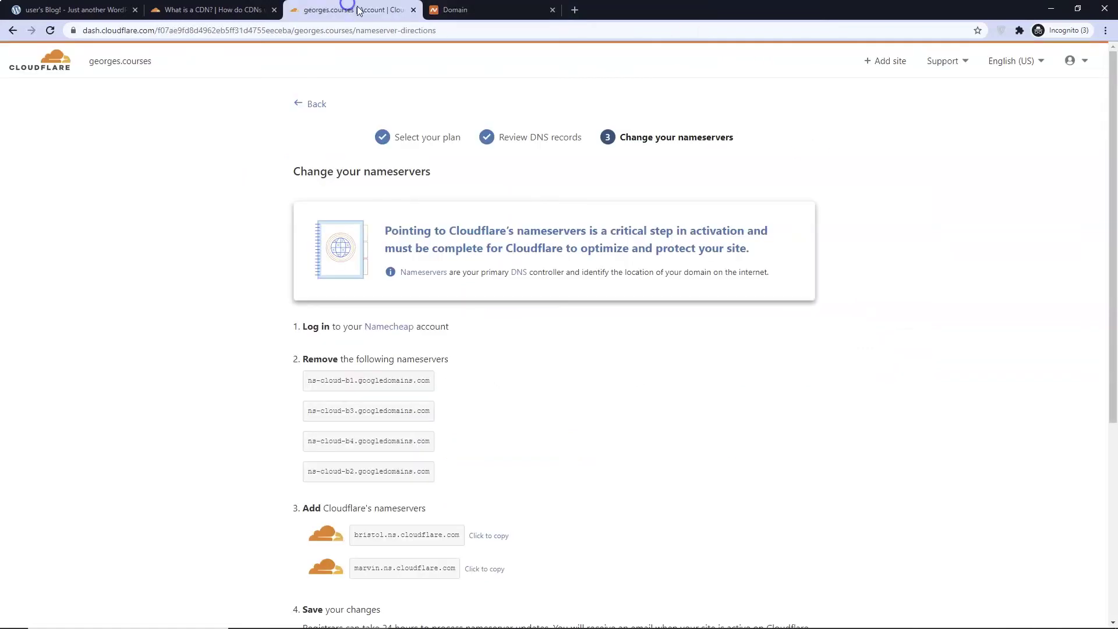
click(494, 569)
click(489, 9)
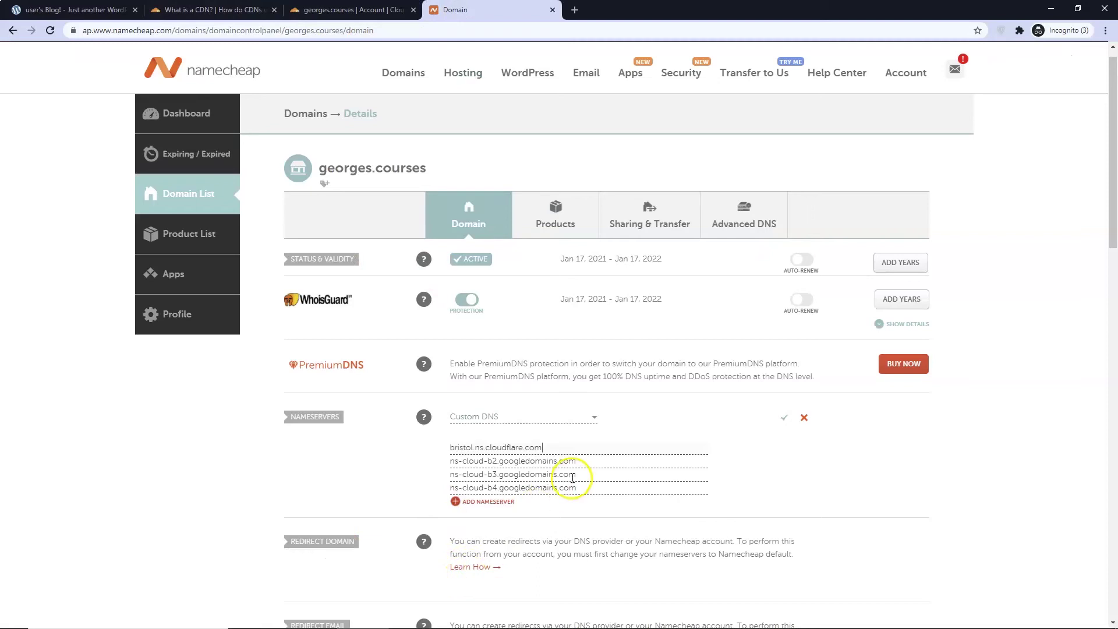
drag(578, 461, 405, 463)
key(ctrl+v)
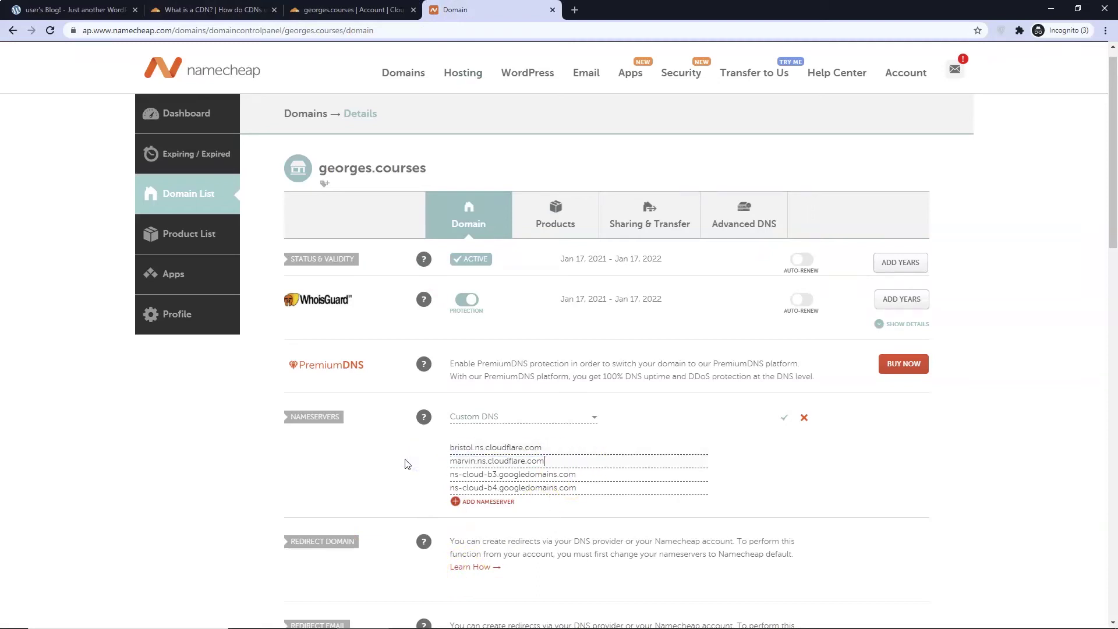
Delete the third and fourth Google nameservers and save the nameserver list.
click(686, 476)
drag(686, 477, 359, 453)
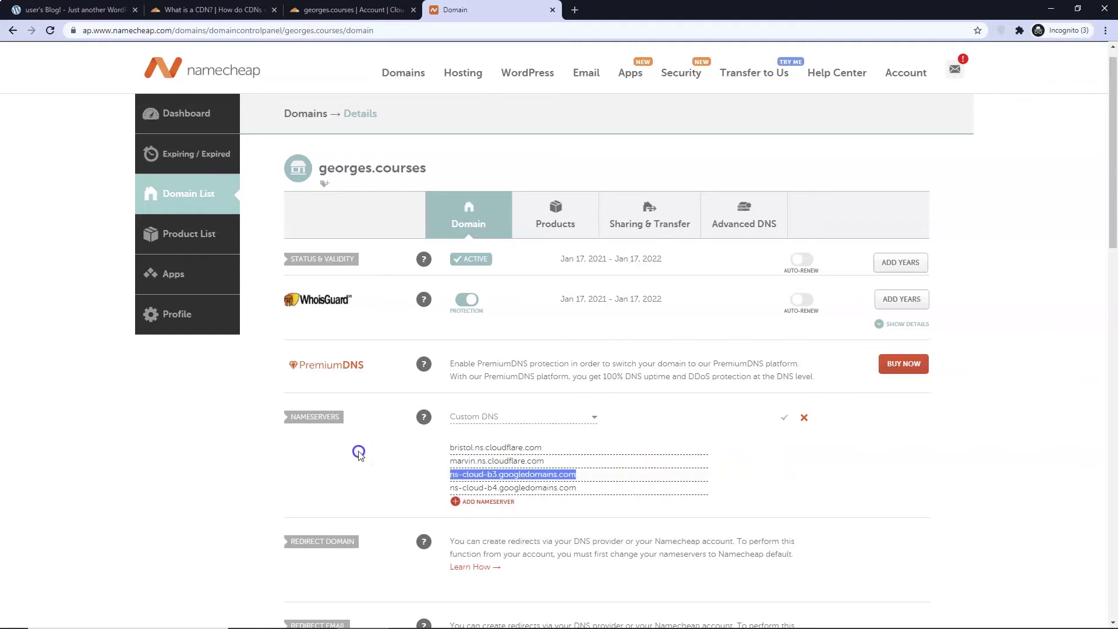
key(BackSpace)
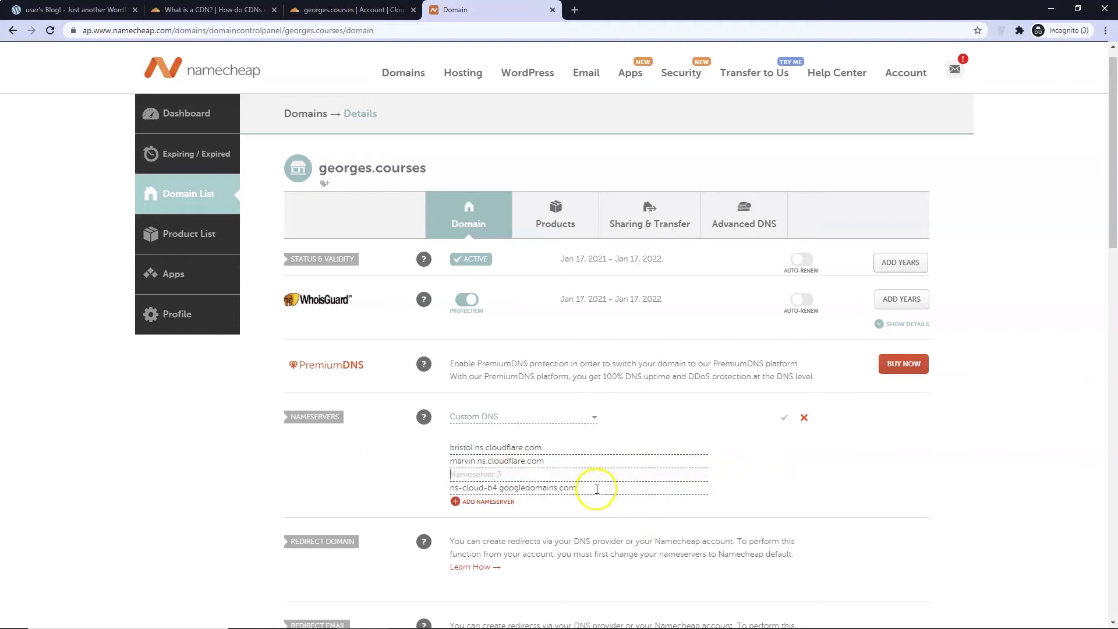
drag(606, 488, 344, 495)
key(BackSpace)
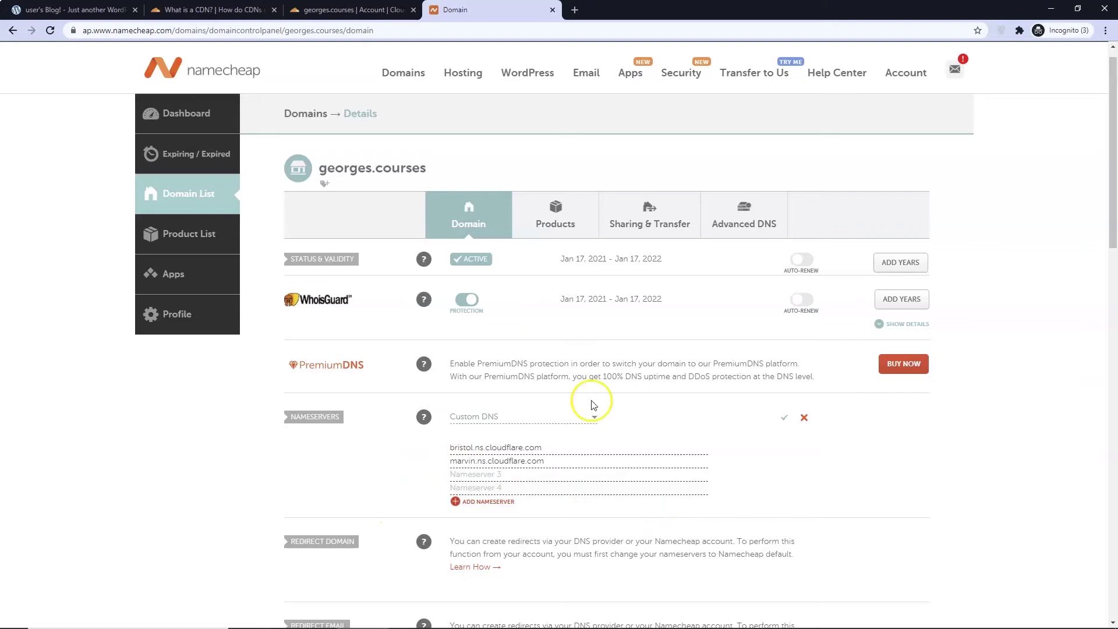
click(782, 419)
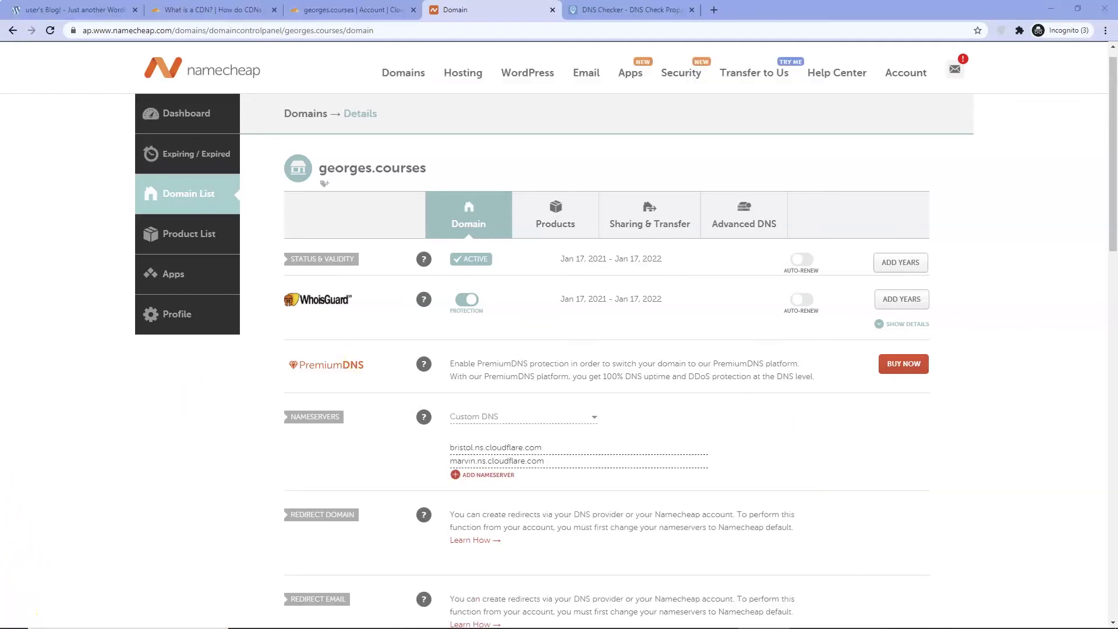
Confirm in Cloudflare that the nameservers have been changed.
click(350, 10)
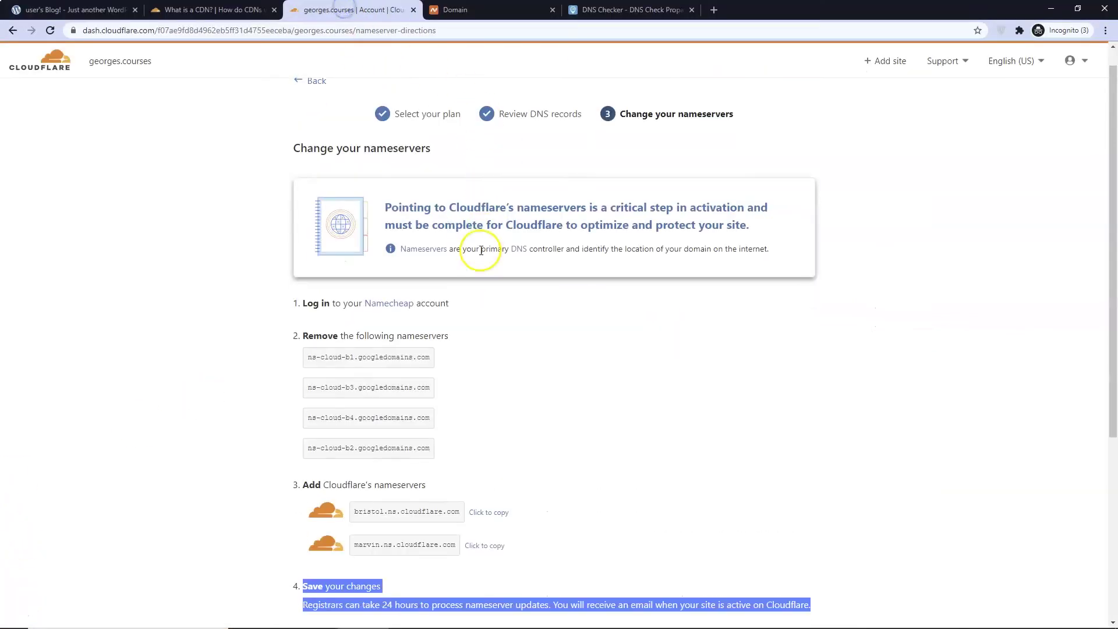
scroll(472, 314, down, 5)
click(594, 370)
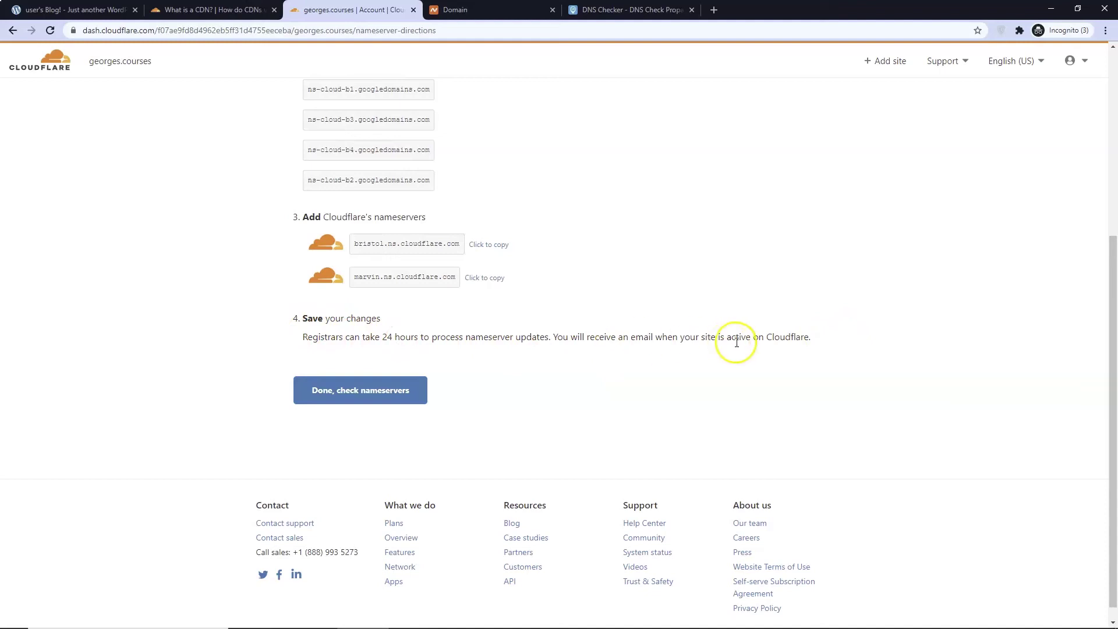
click(351, 392)
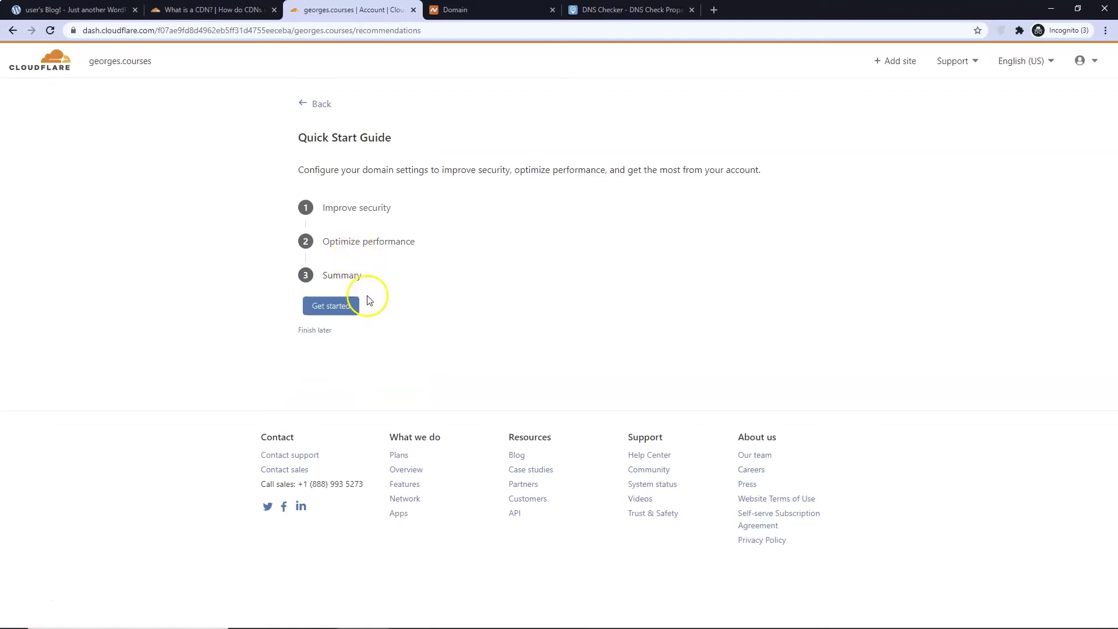
Defer the quick start guide with 'Finish later' and run 'Check nameservers'.
click(317, 330)
scroll(472, 357, down, 3)
click(574, 356)
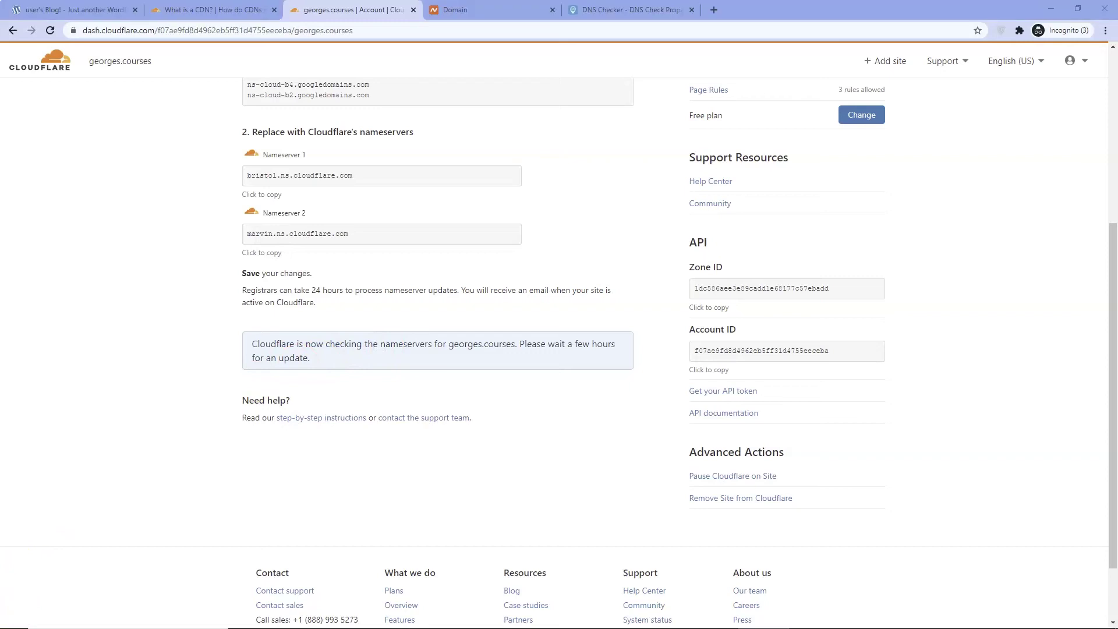
Run an NS lookup for georges.courses and highlight the bristol and marvin results.
click(620, 10)
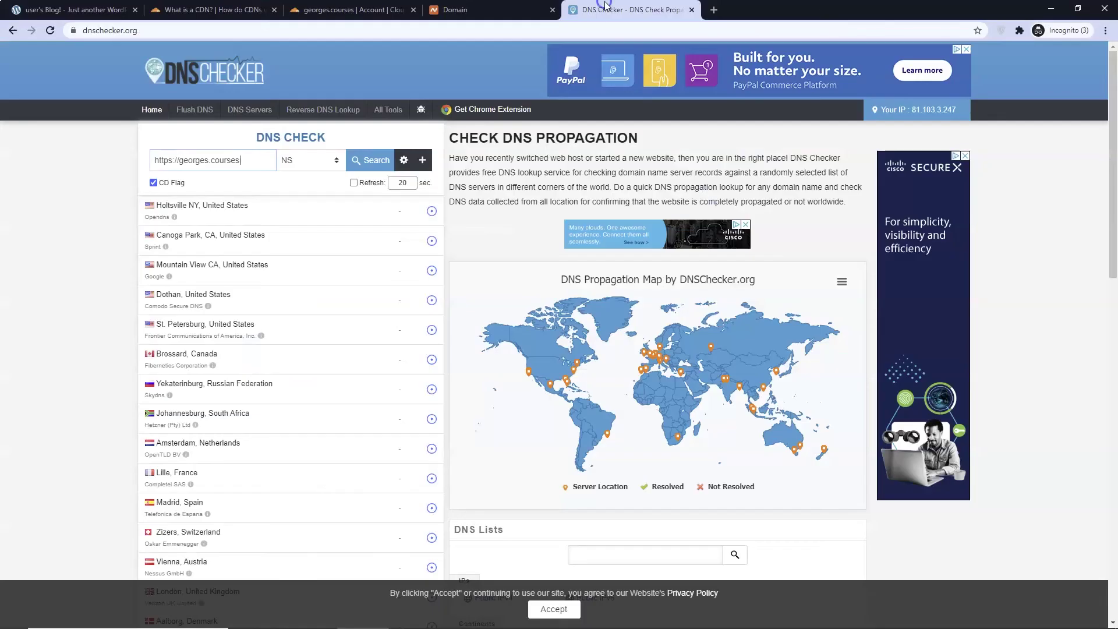
click(307, 167)
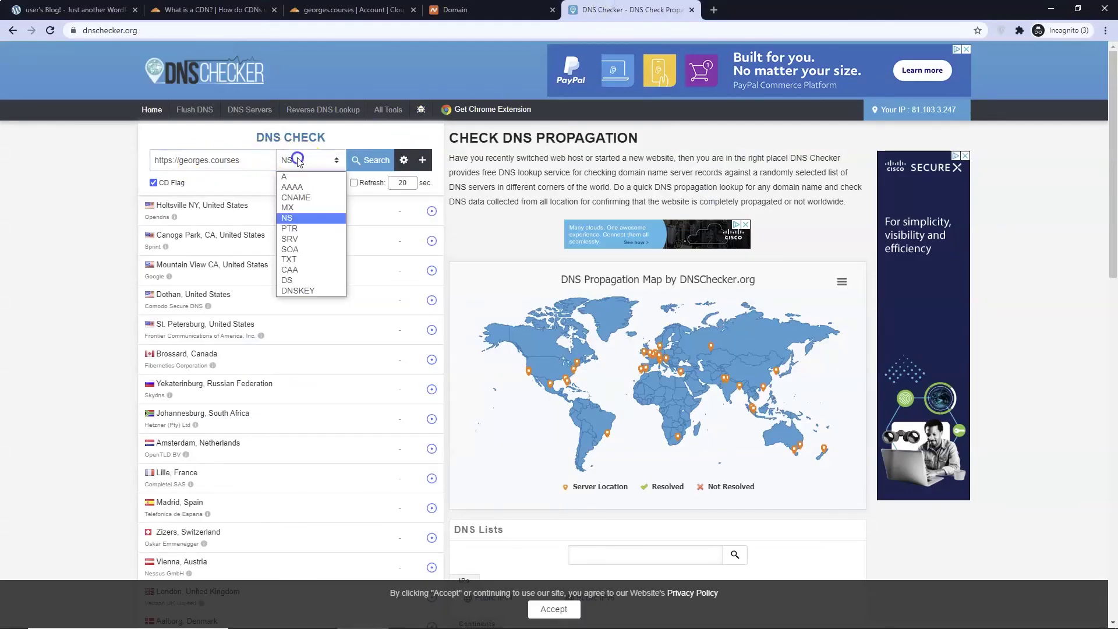
click(291, 215)
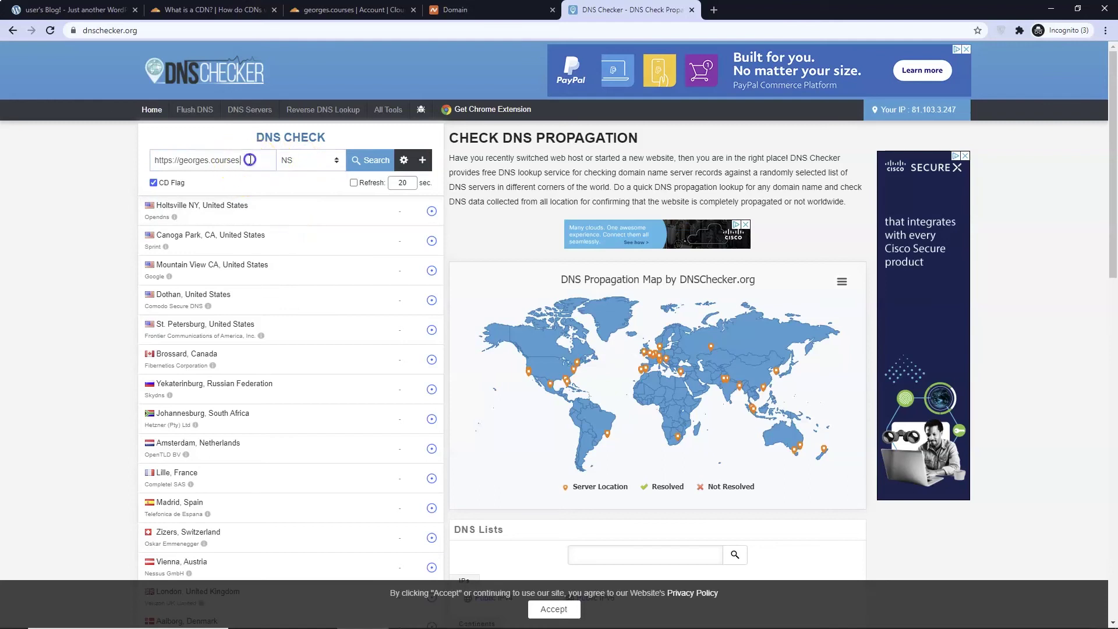
drag(271, 160, 128, 159)
click(368, 162)
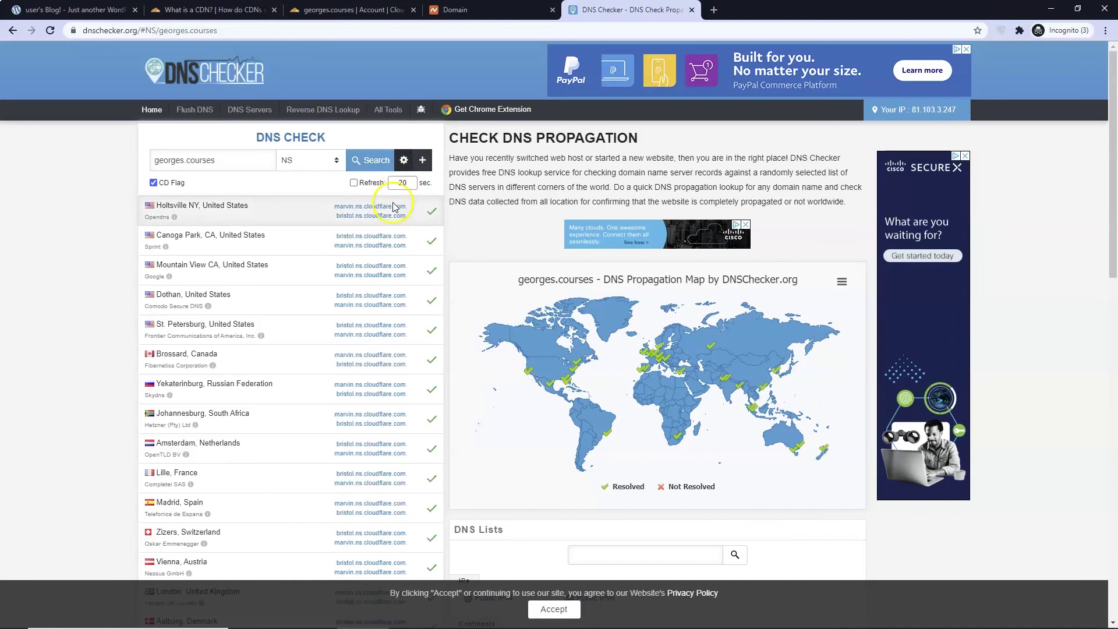
mouse_move(407, 207)
mouse_down()
mouse_move(345, 206)
mouse_move(336, 217)
mouse_up()
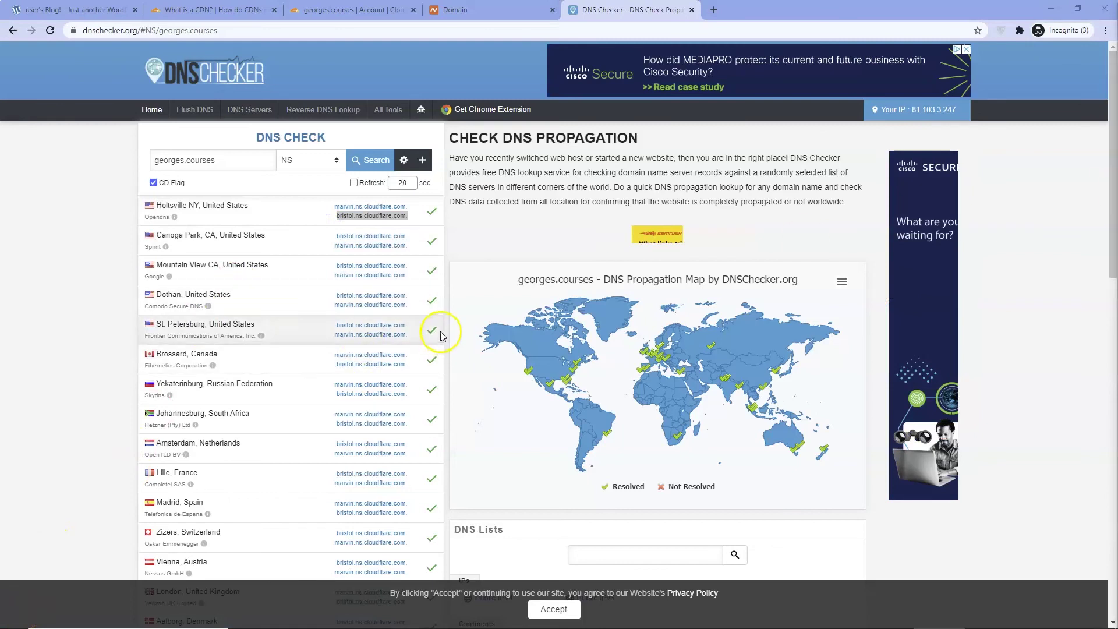
drag(333, 206, 379, 216)
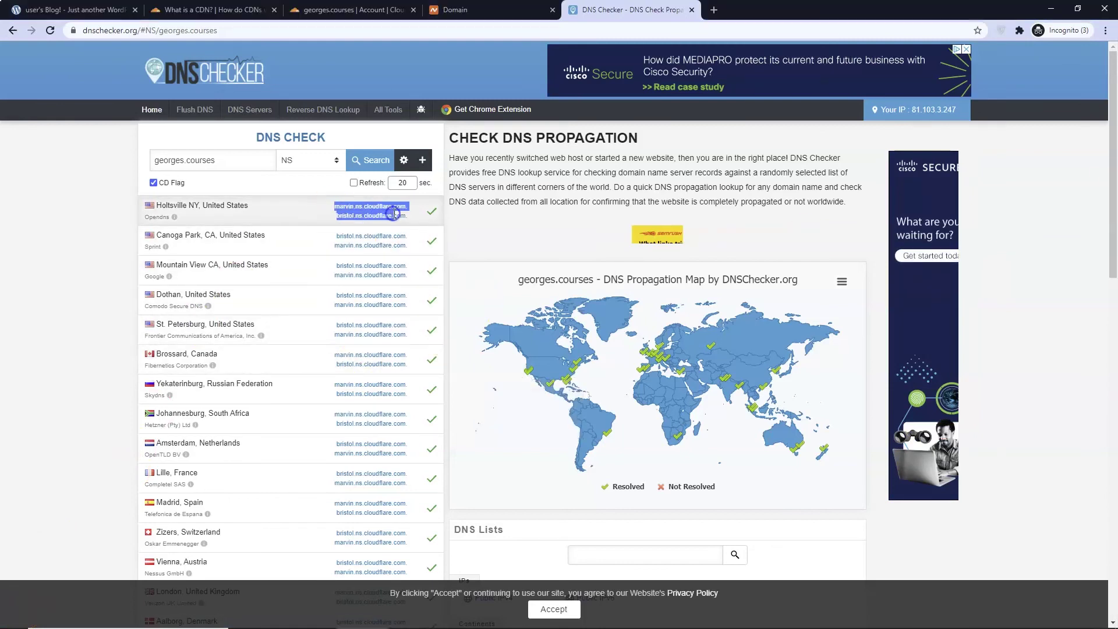
Return to the Cloudflare georges.courses overview and scroll to the nameserver-check notice.
click(358, 10)
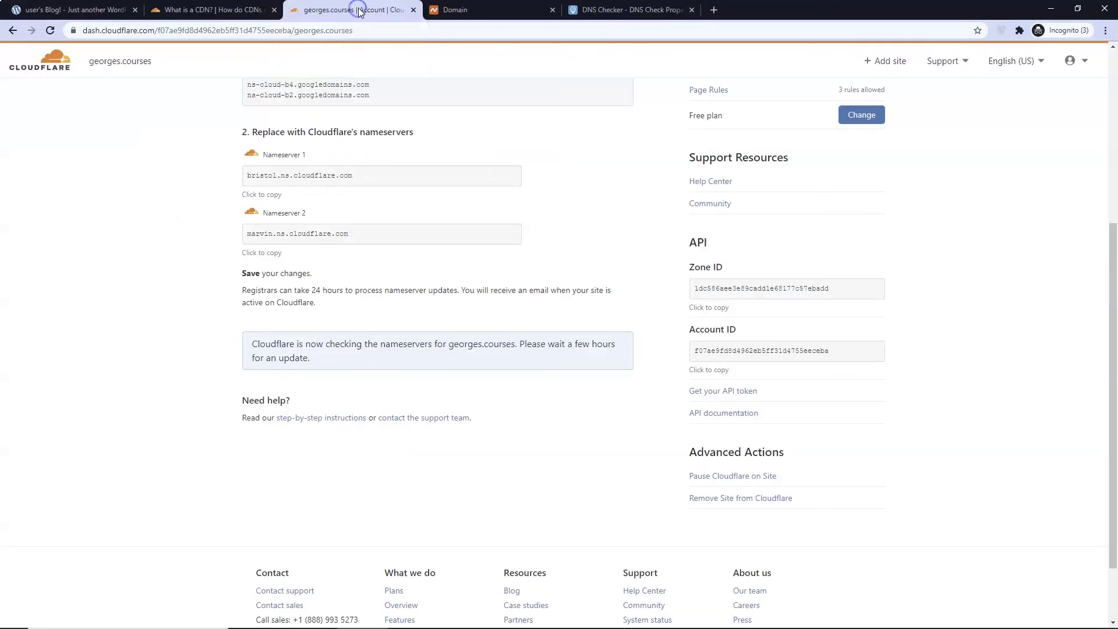
scroll(437, 279, down, 5)
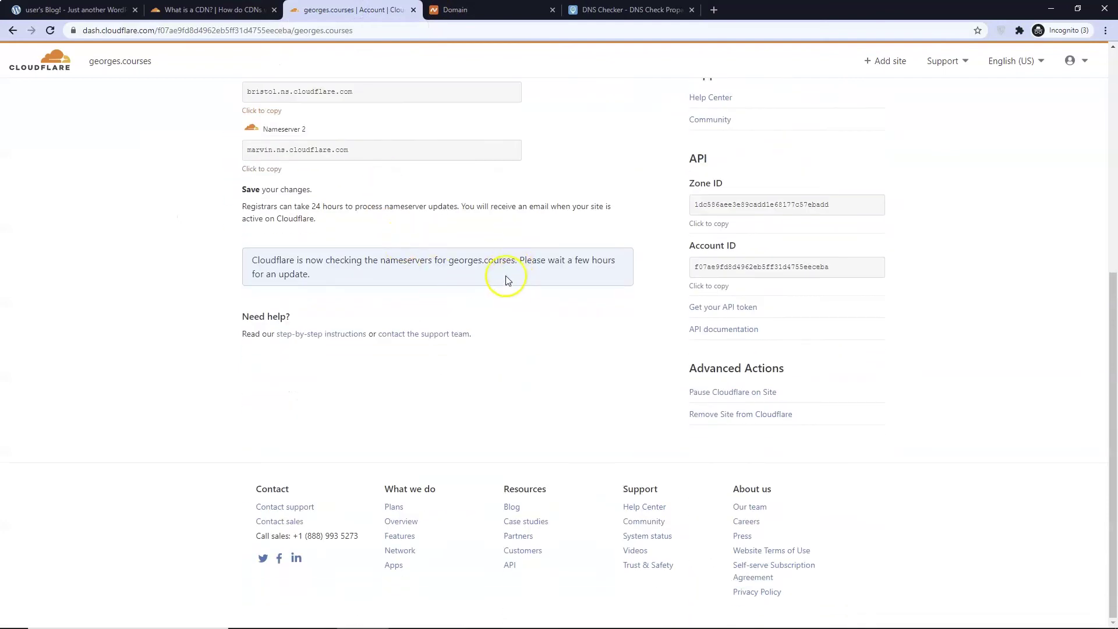